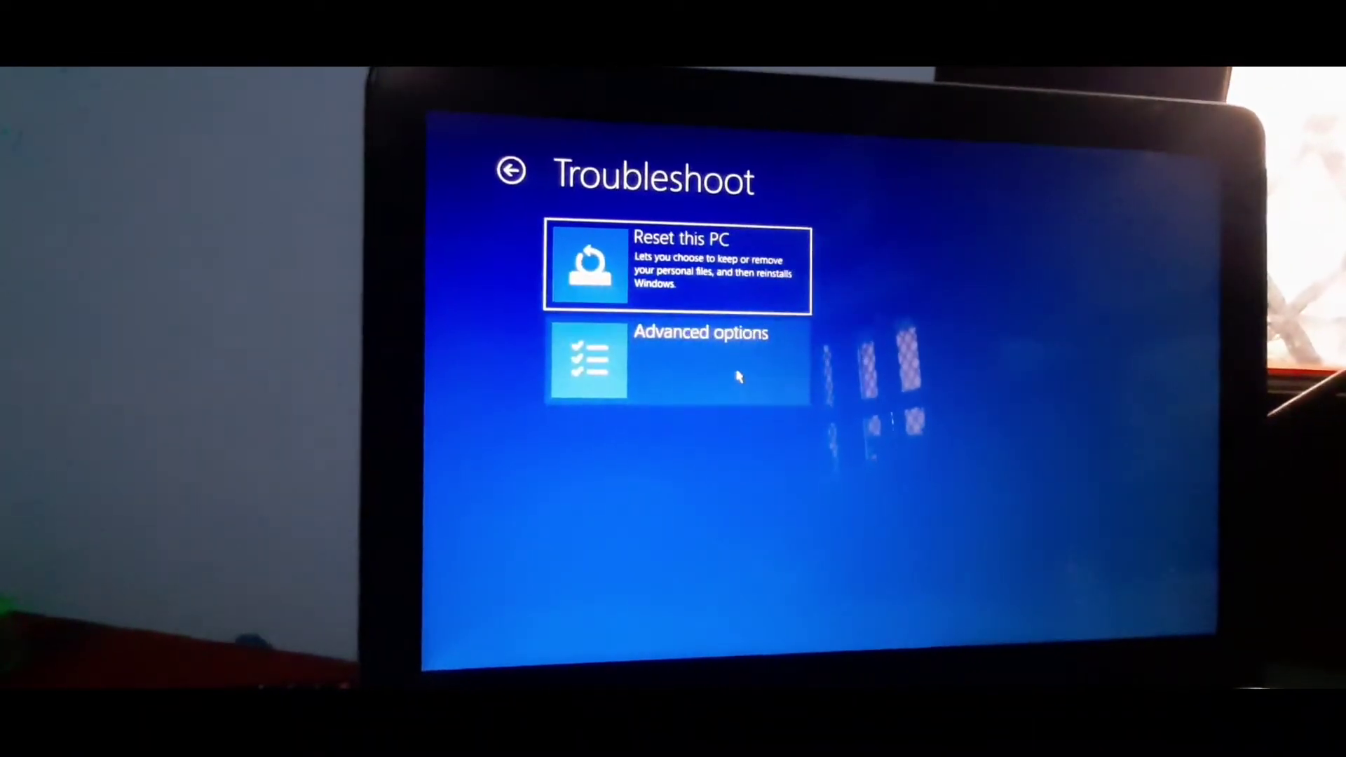
# - Open Advanced options from the Troubleshoot screen to reach Startup Repair and System Restore
pyautogui.click(787, 383)
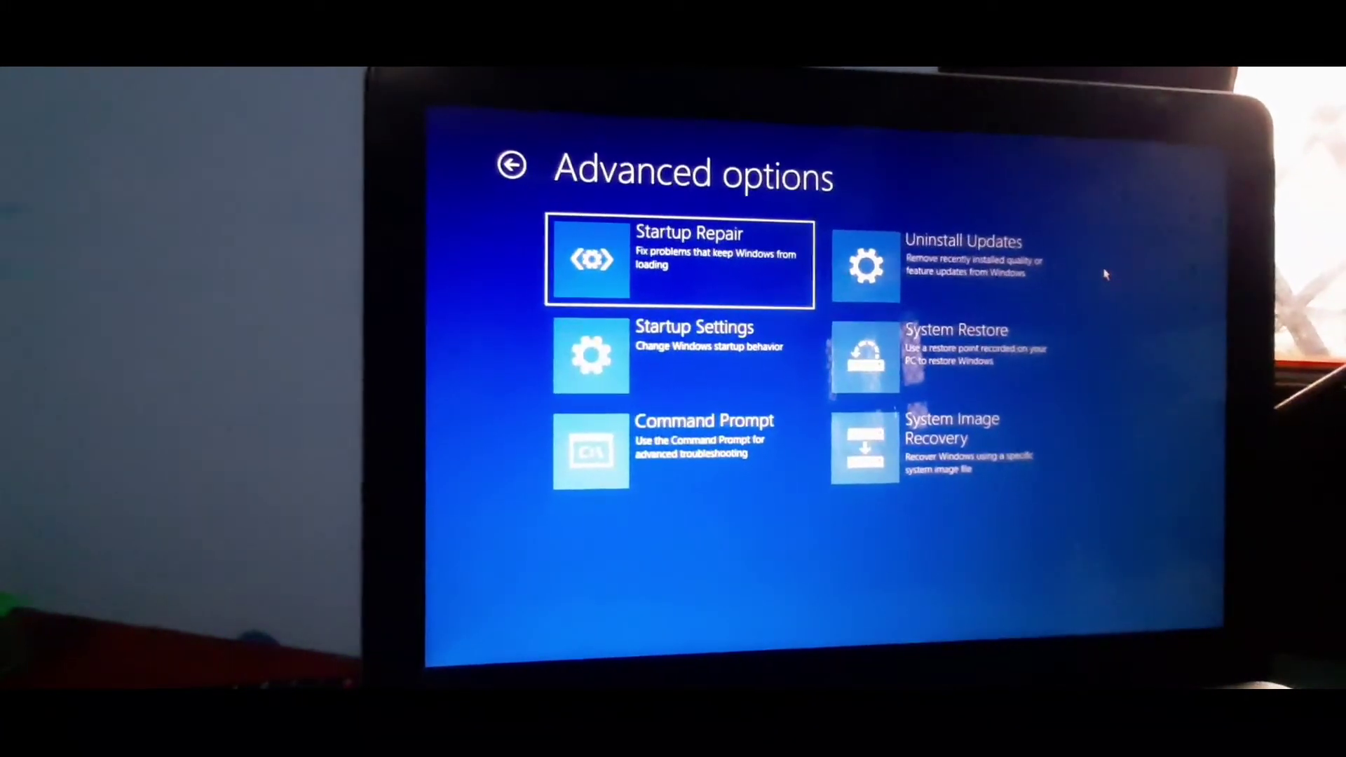